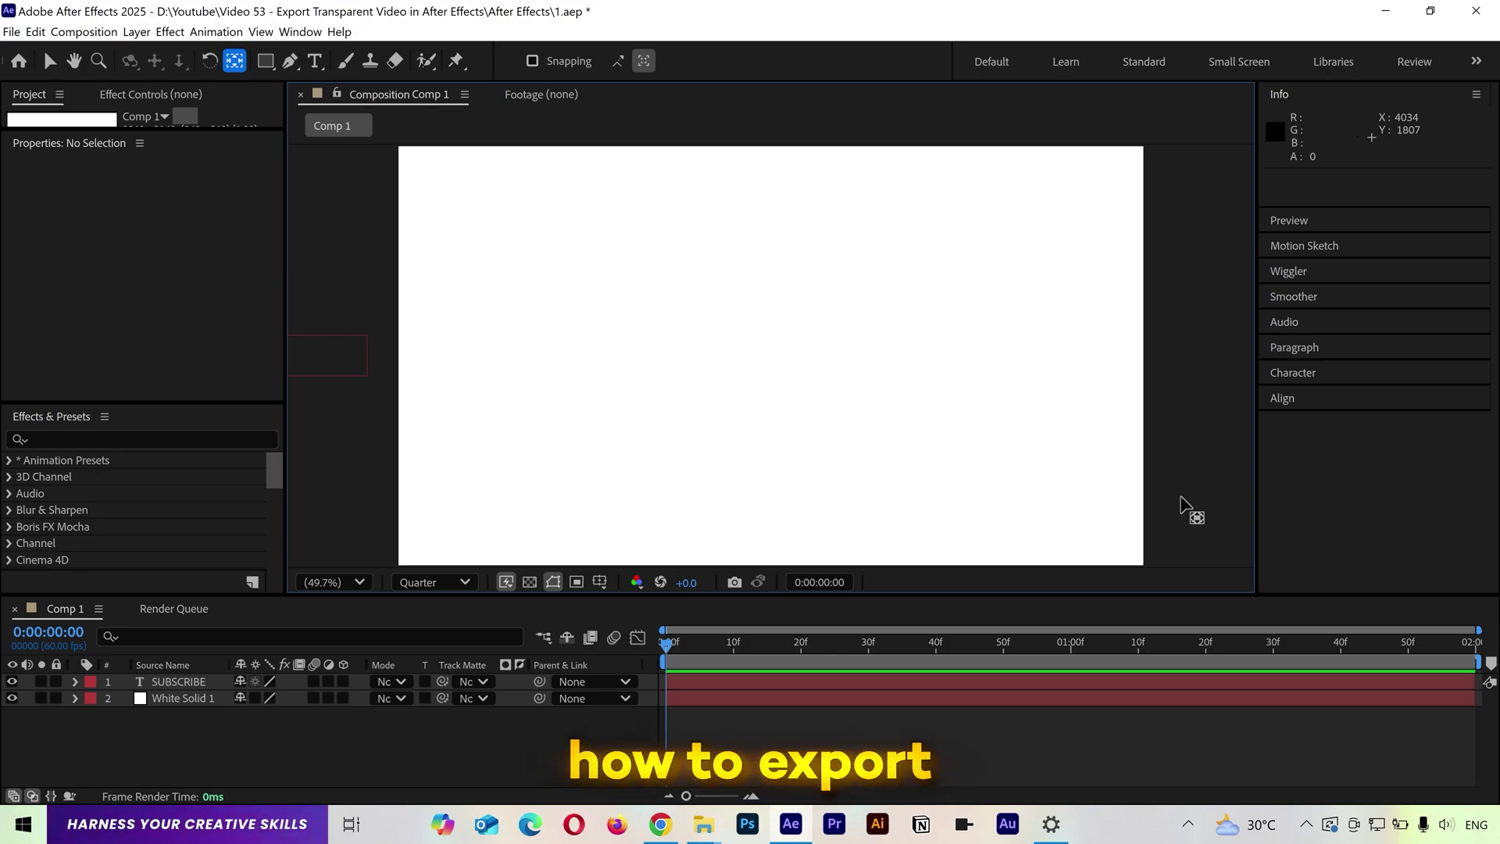
Step: Hide White Solid 1, turn on the transparency grid, and set preview resolution to Full
{"action": "key", "text": "h"}
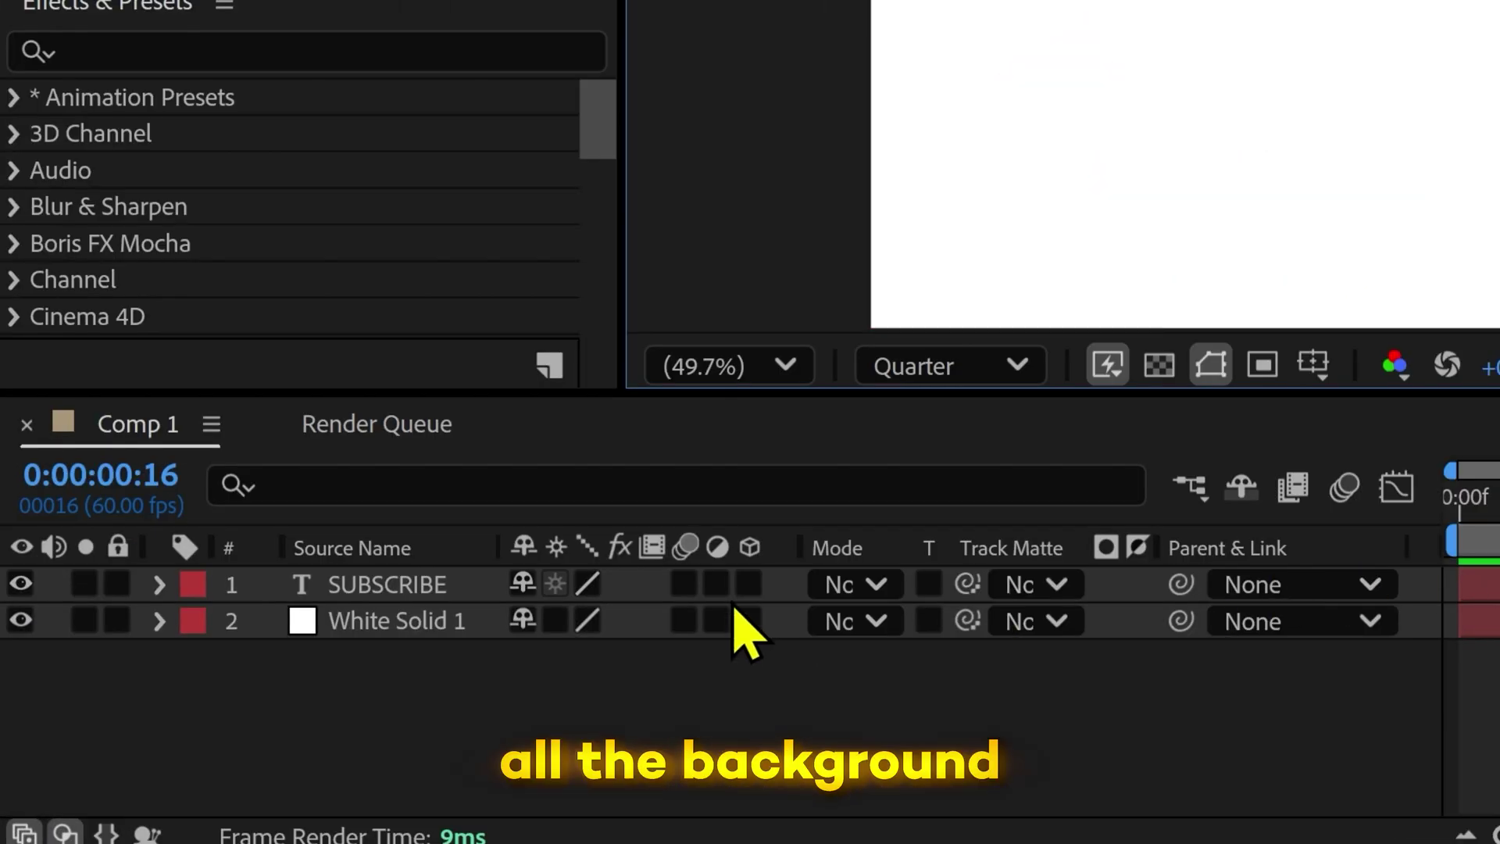
{"action": "left_click", "coordinate": [21, 621]}
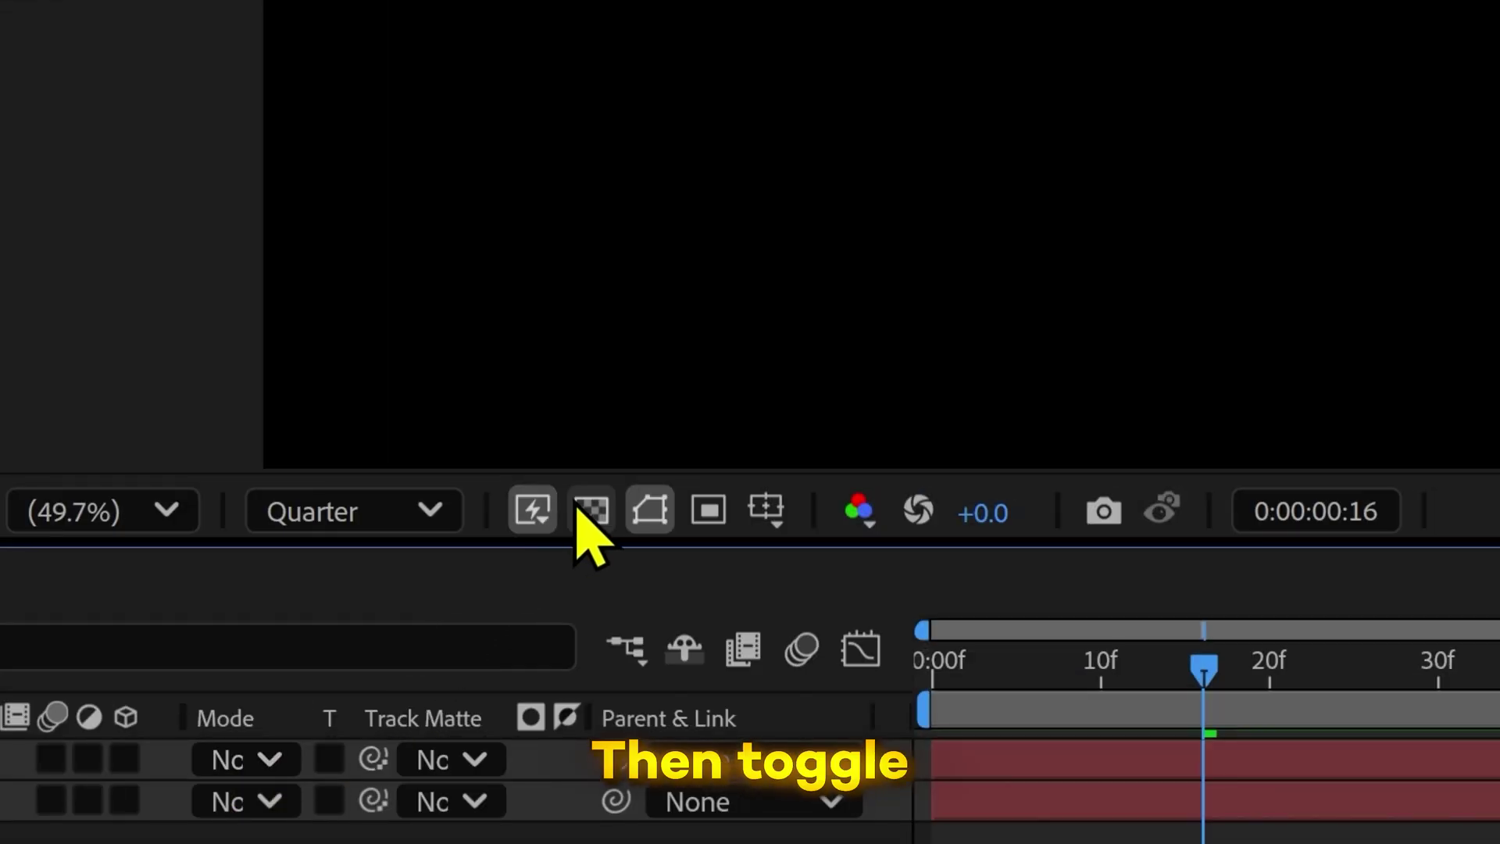
{"action": "left_click", "coordinate": [579, 513]}
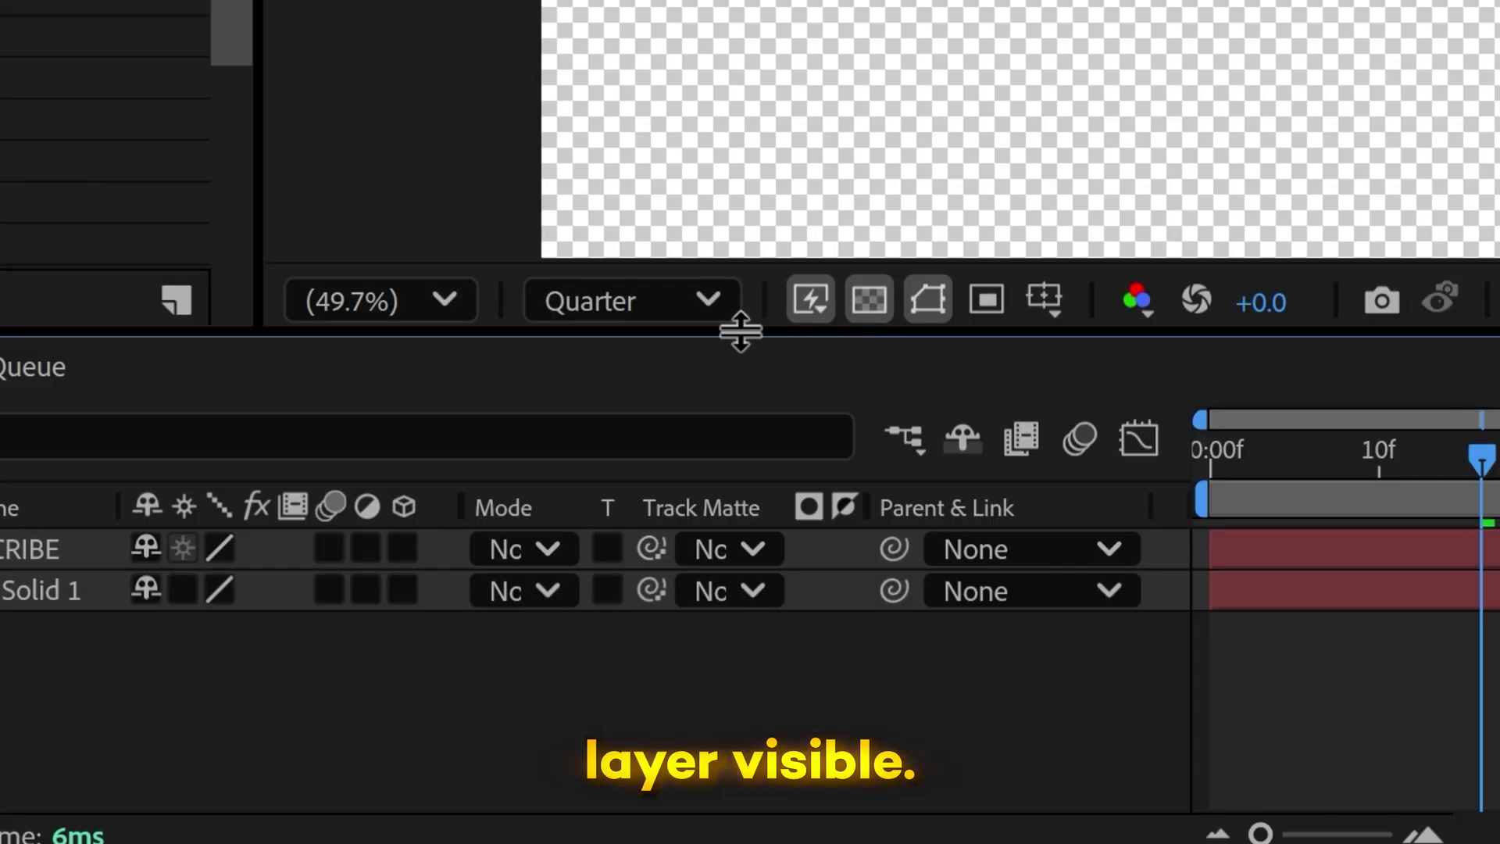
{"action": "left_click", "coordinate": [342, 663]}
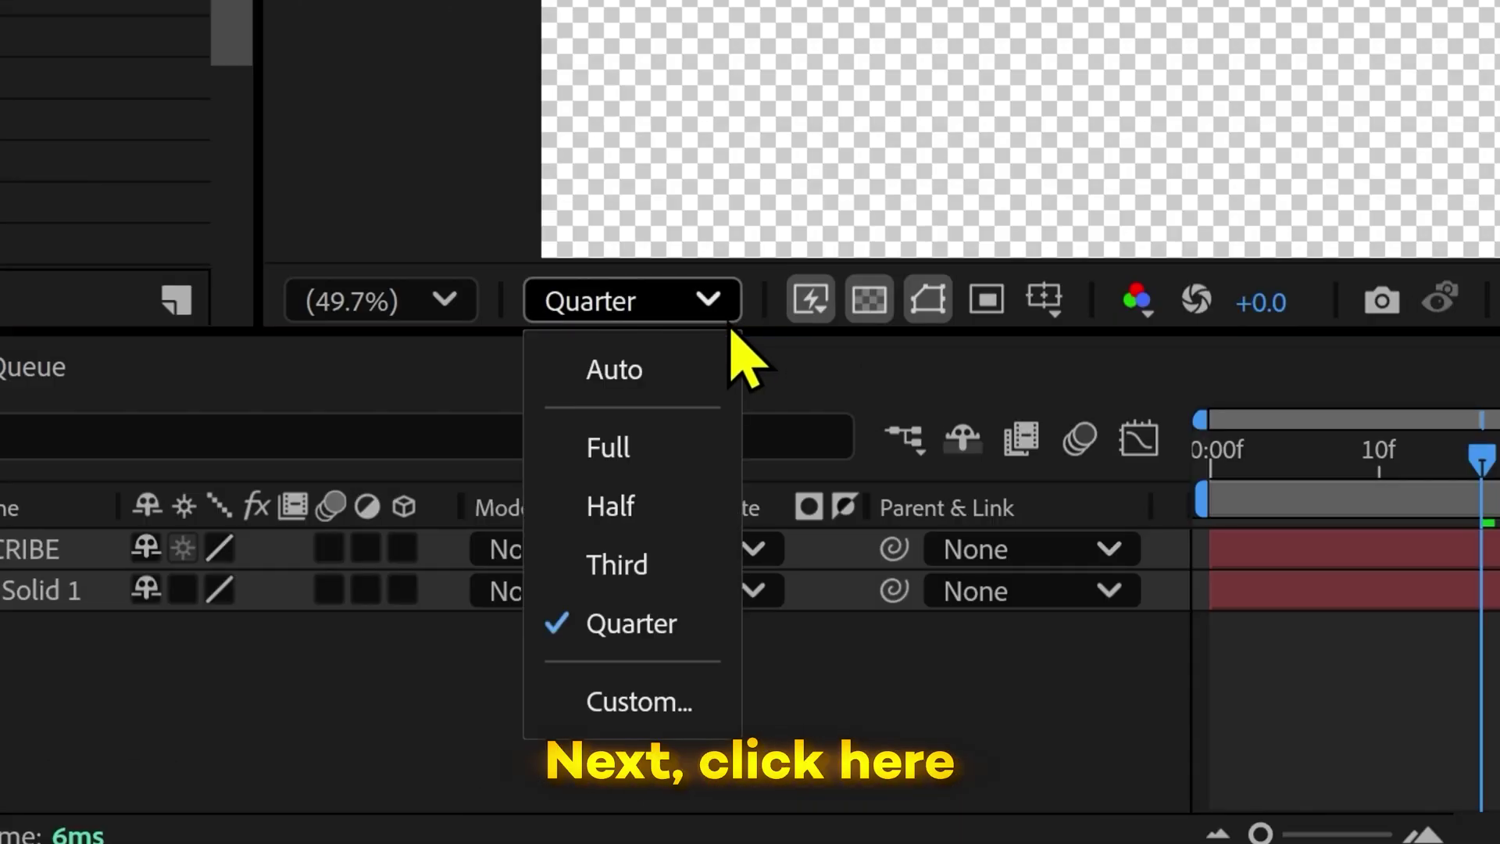
{"action": "left_click", "coordinate": [684, 465]}
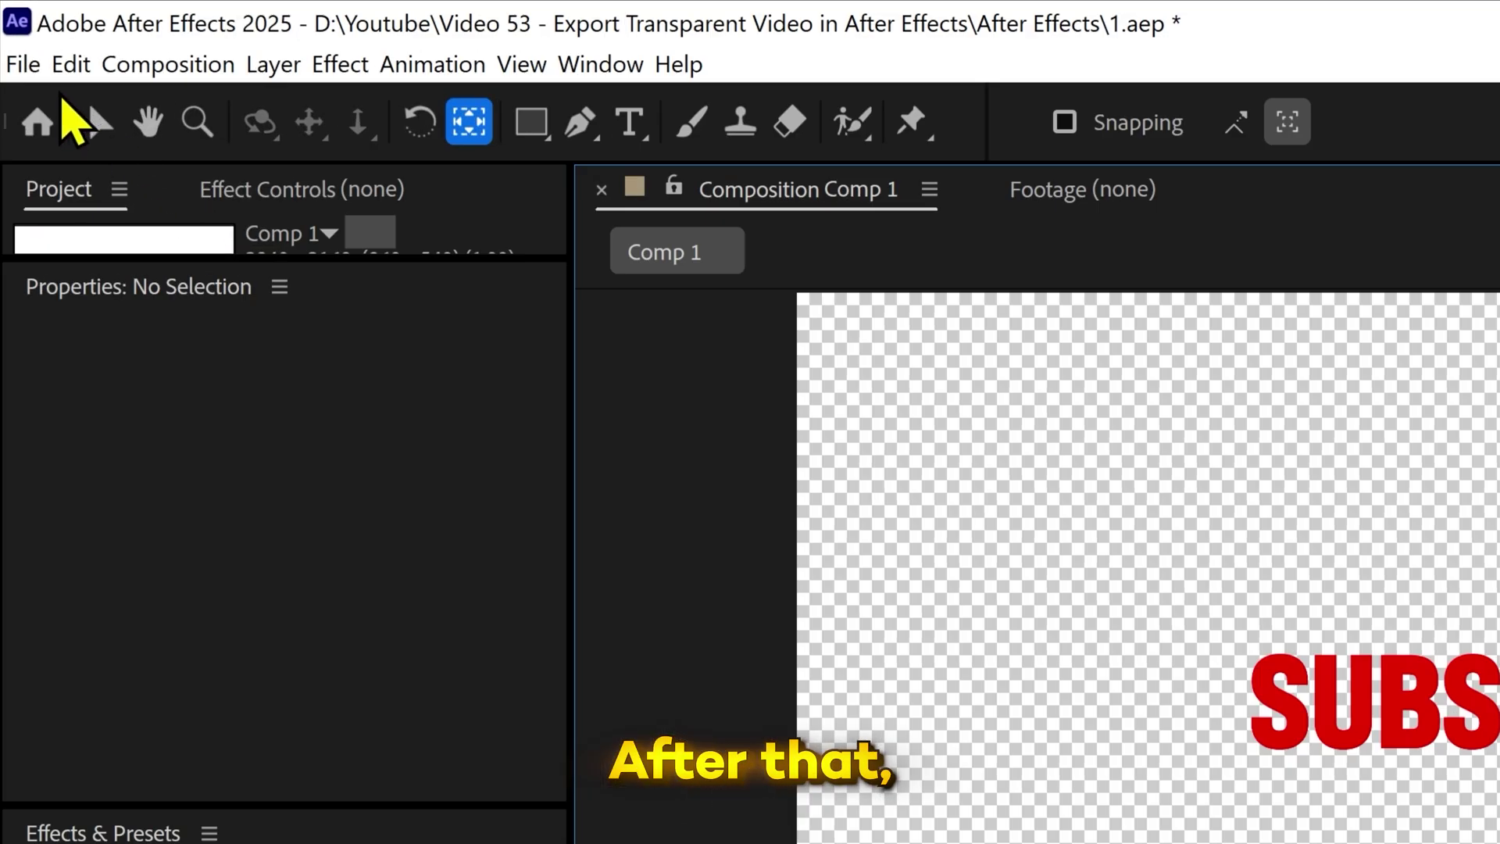
Step: Add Comp 1 to the render queue, keeping Best quality and Full resolution render settings
{"action": "left_click", "coordinate": [29, 71]}
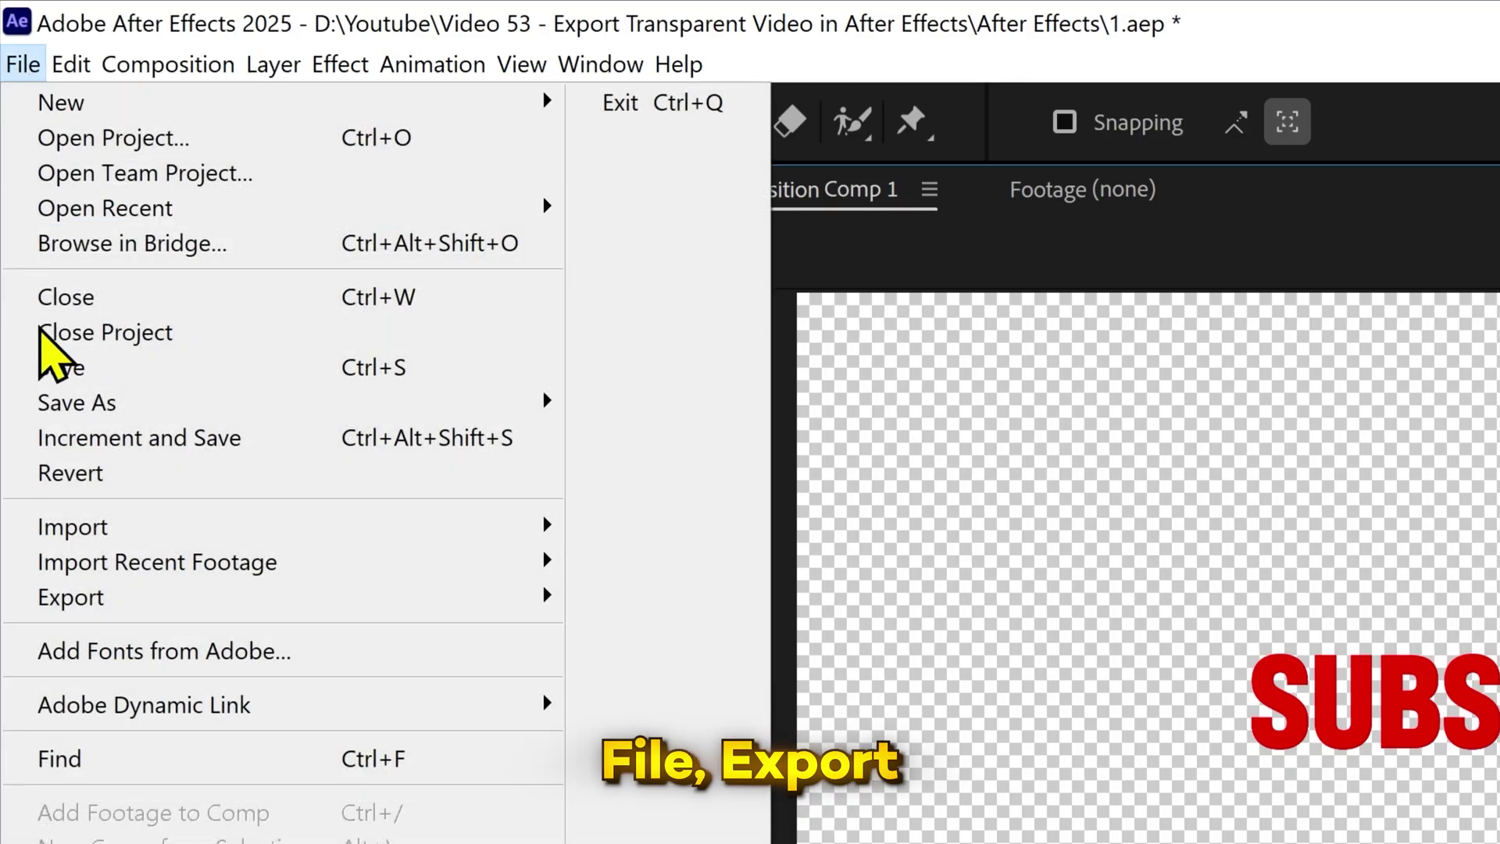
{"action": "mouse_move", "coordinate": [71, 597]}
{"action": "left_click", "coordinate": [729, 634]}
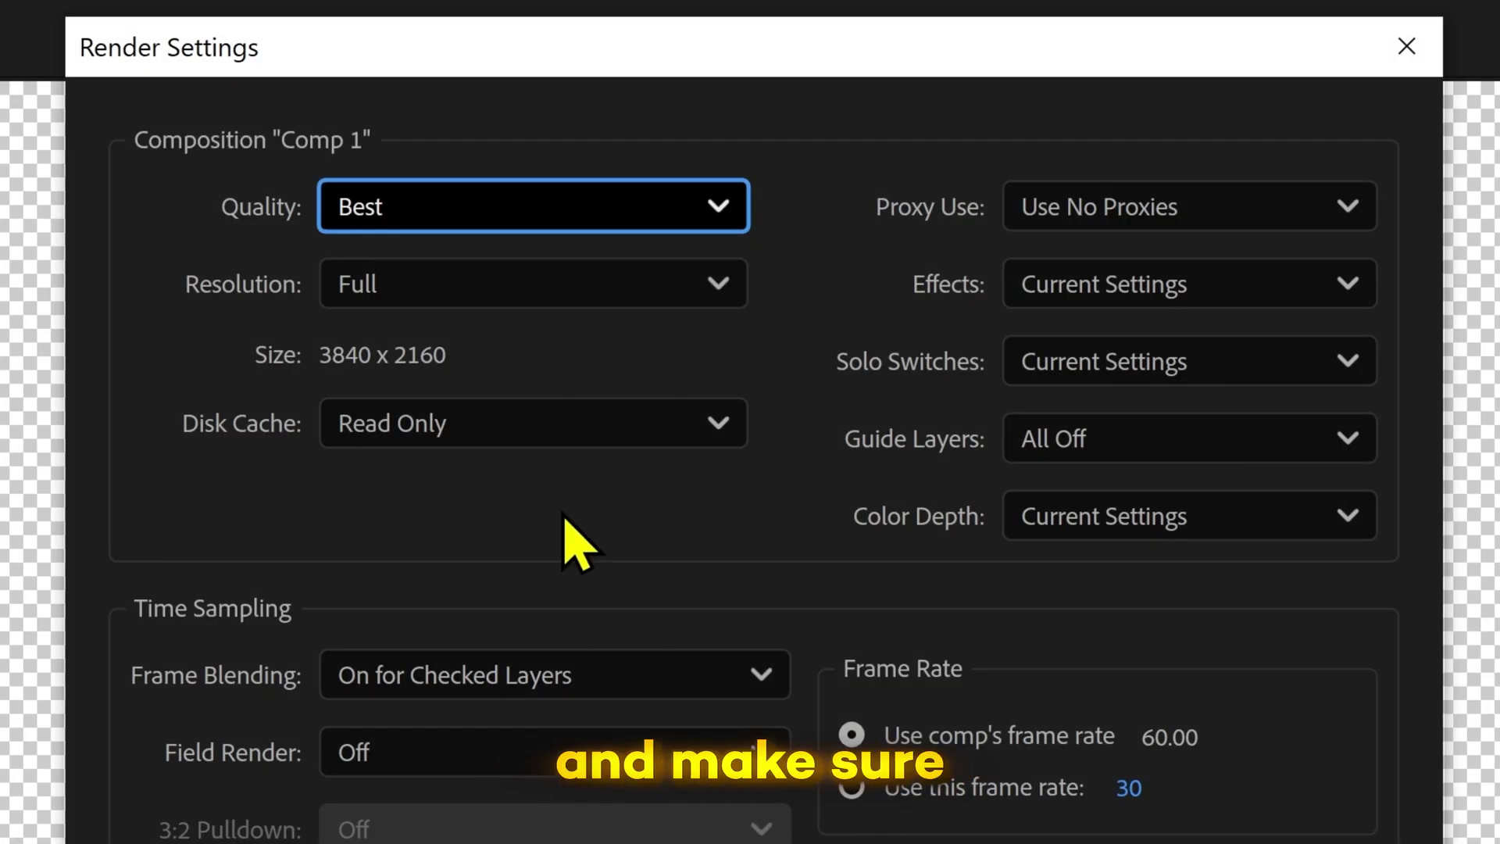
{"action": "left_click", "coordinate": [603, 227]}
{"action": "left_click", "coordinate": [595, 287]}
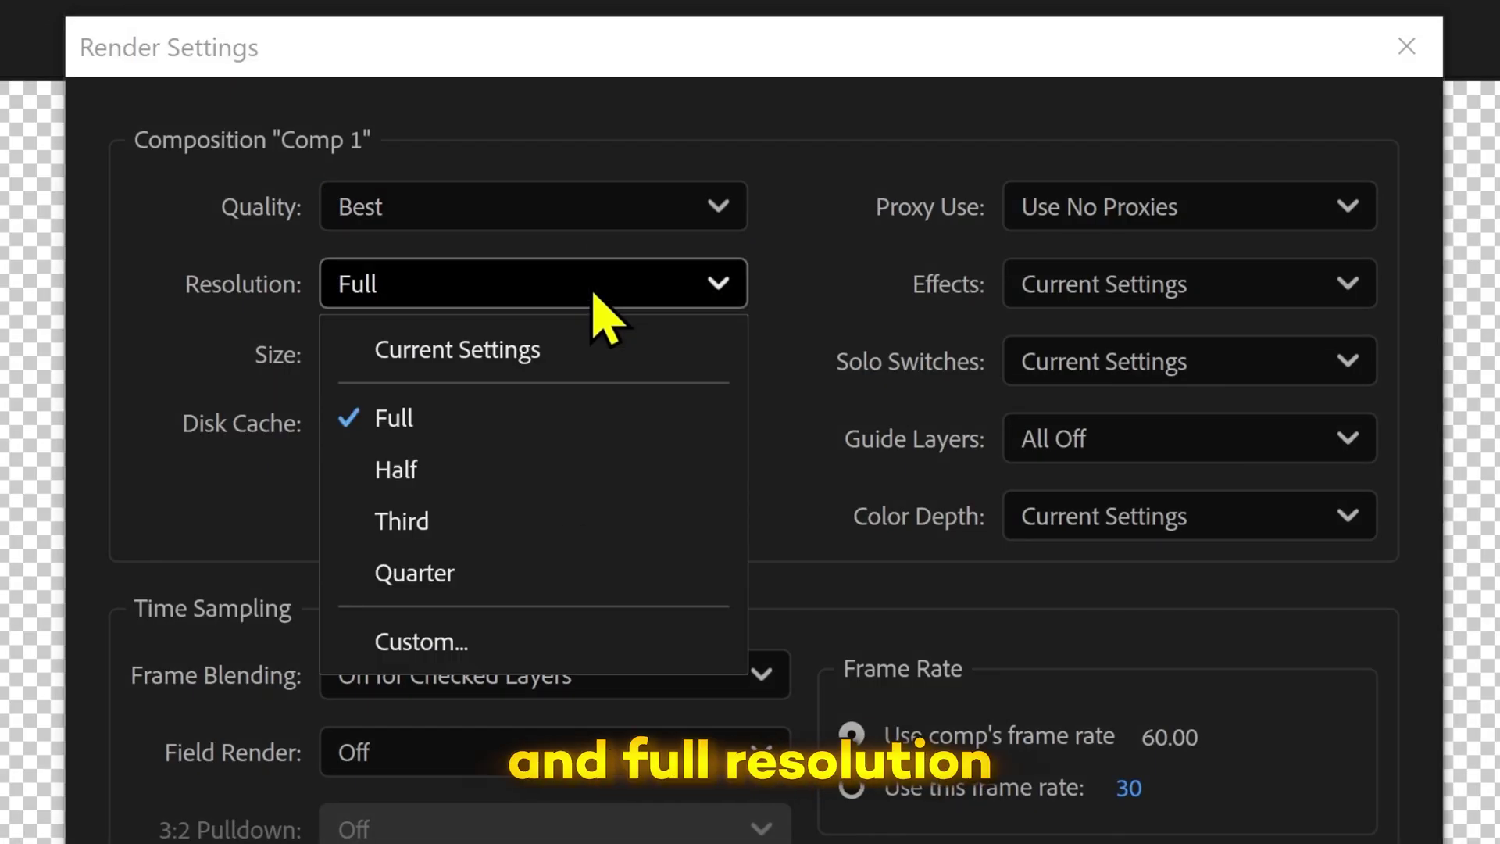
{"action": "left_click", "coordinate": [593, 294]}
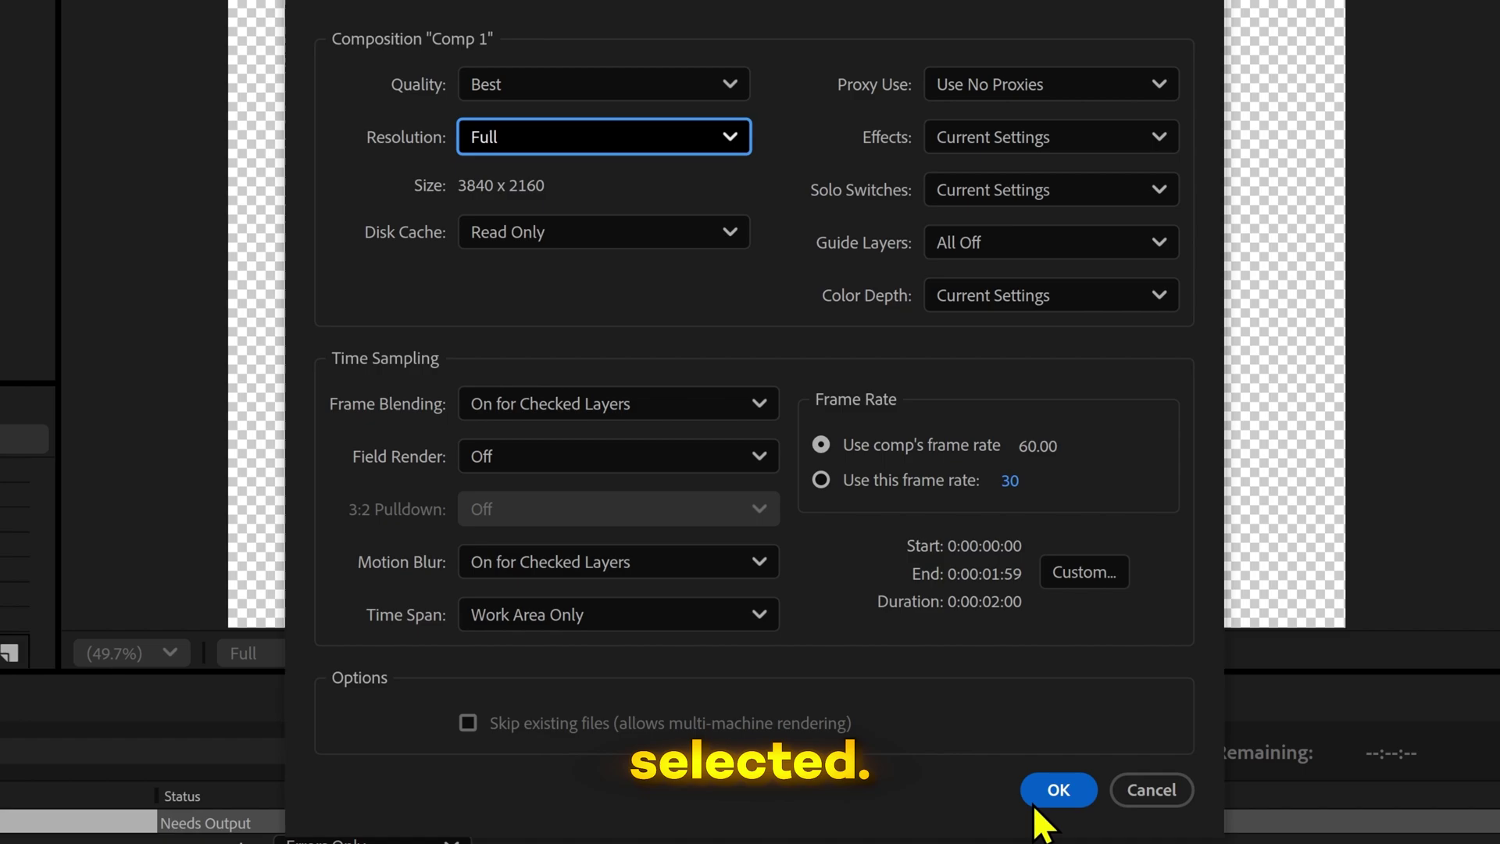
{"action": "left_click", "coordinate": [1050, 794]}
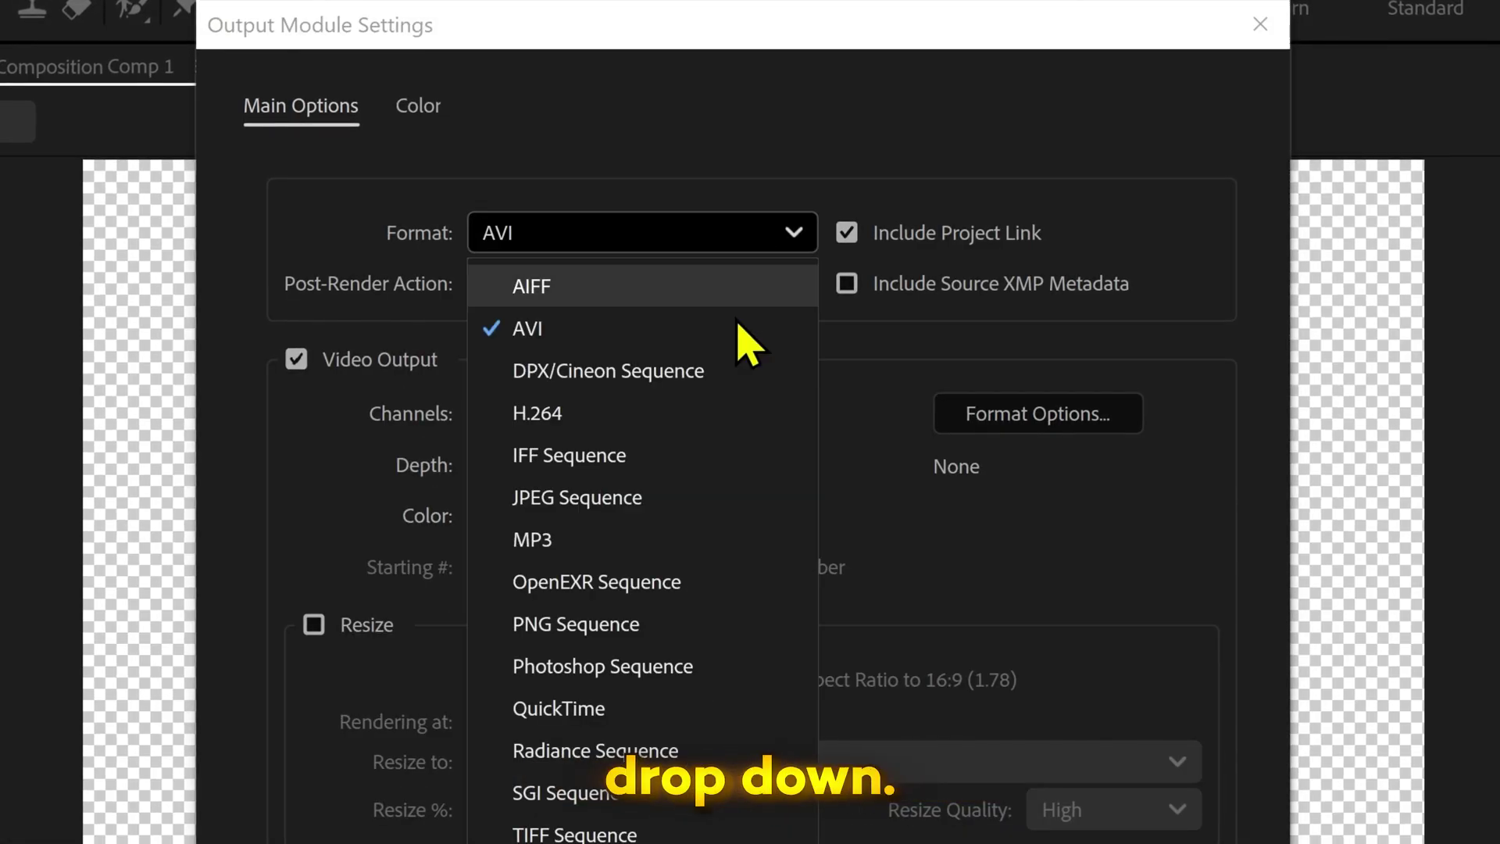
Step: Set Comp 1's output module to QuickTime format, Animation codec, with RGB + Alpha channels
{"action": "left_click", "coordinate": [634, 717]}
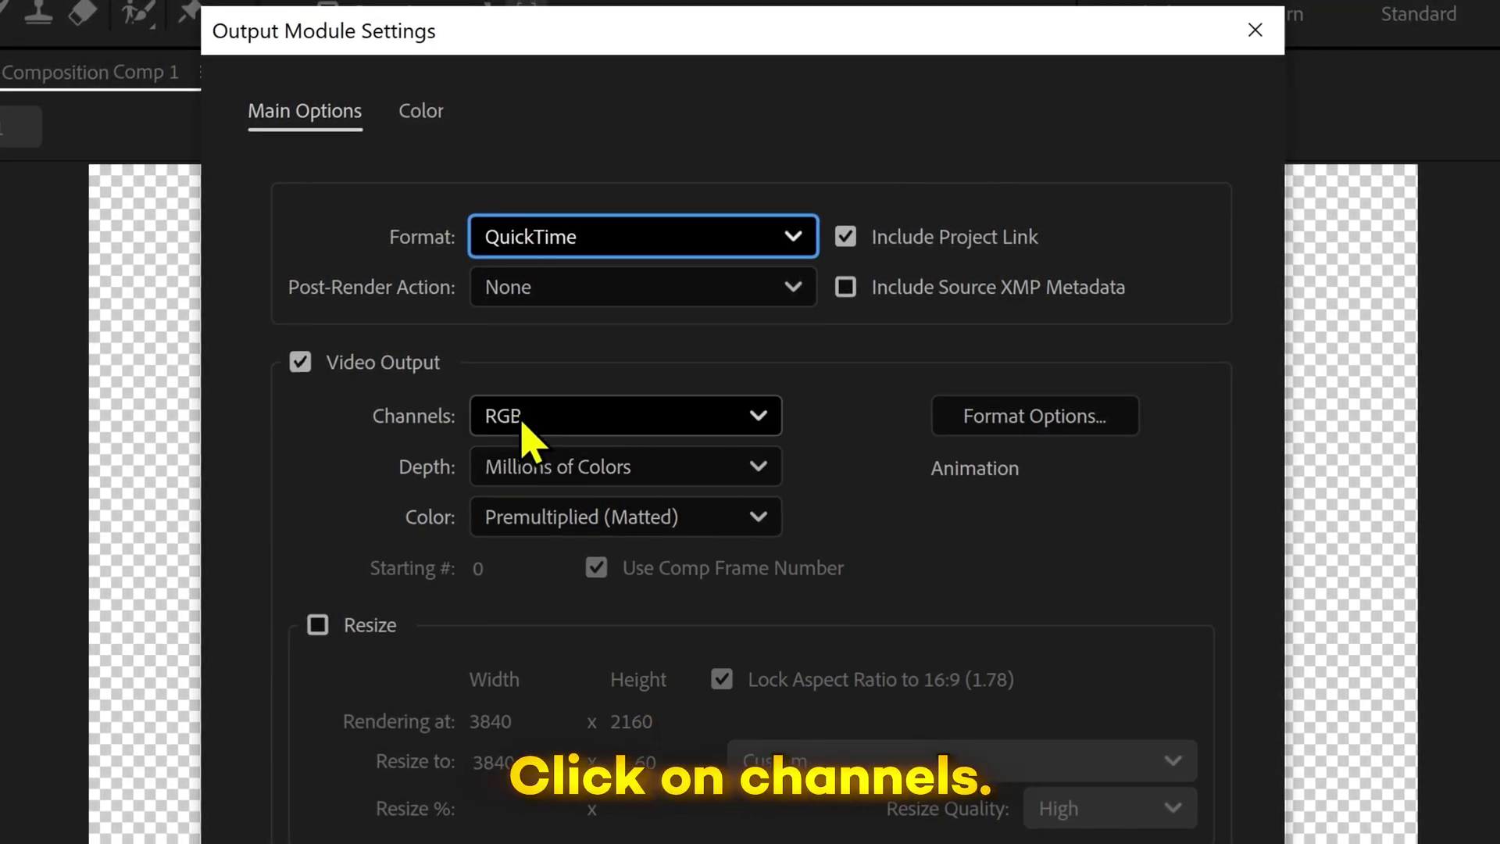
{"action": "left_click", "coordinate": [651, 443]}
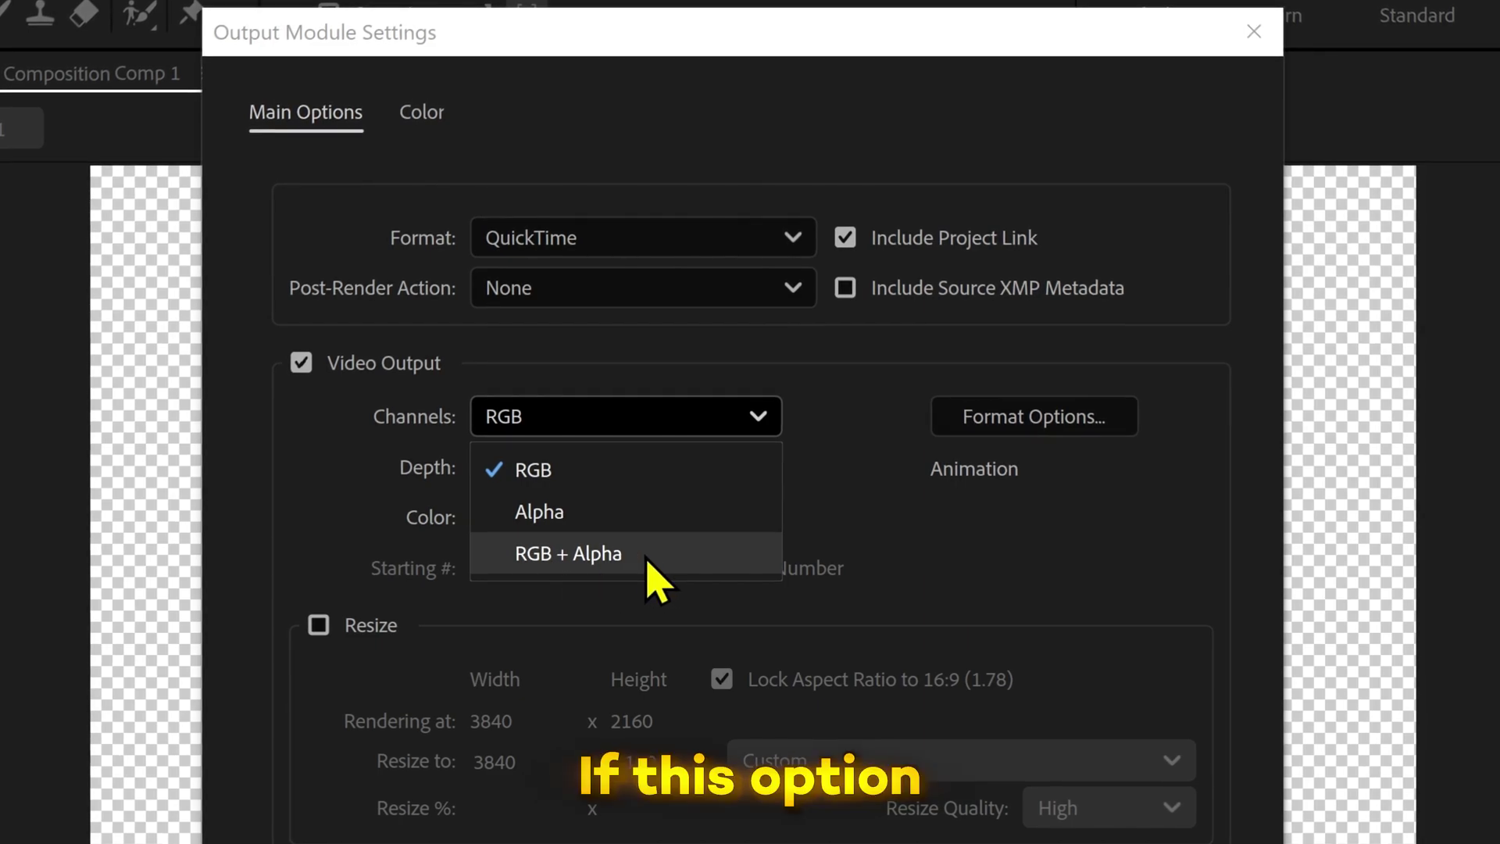
{"action": "left_click", "coordinate": [1023, 416]}
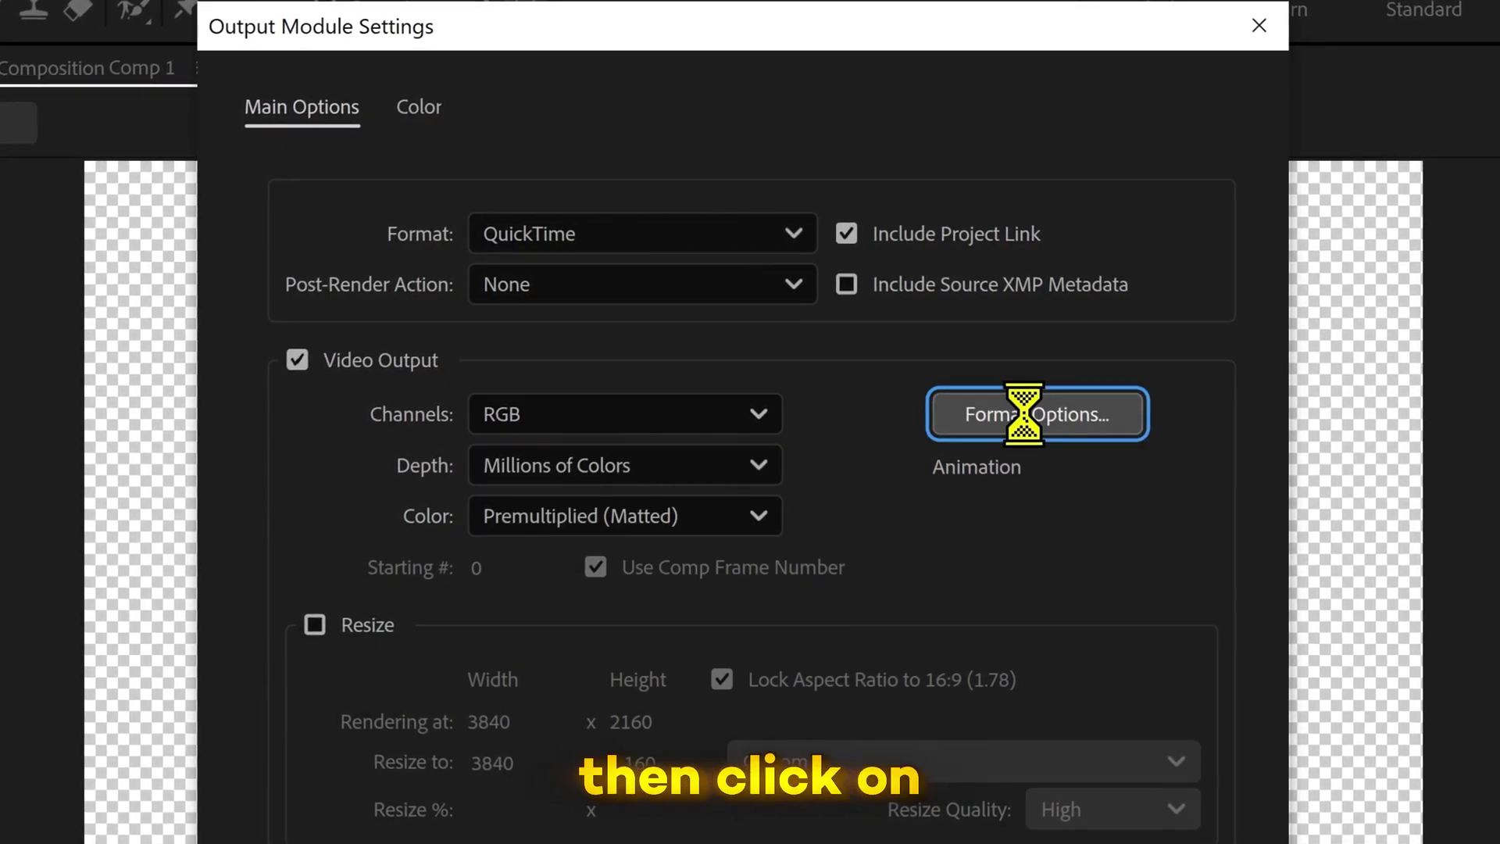
{"action": "left_click", "coordinate": [468, 341]}
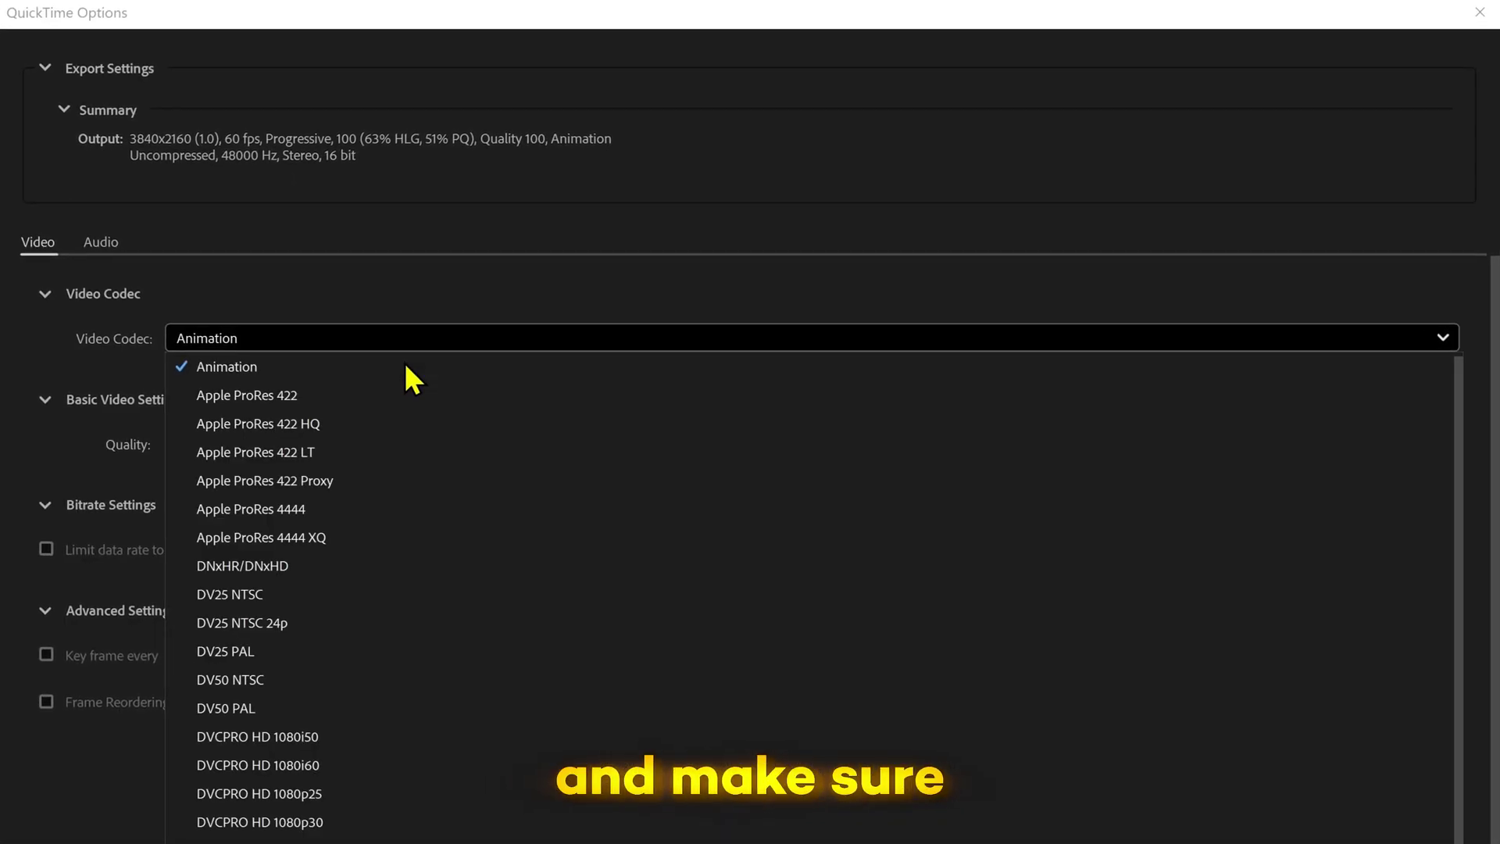
{"action": "left_click", "coordinate": [236, 367]}
{"action": "key", "text": "Return"}
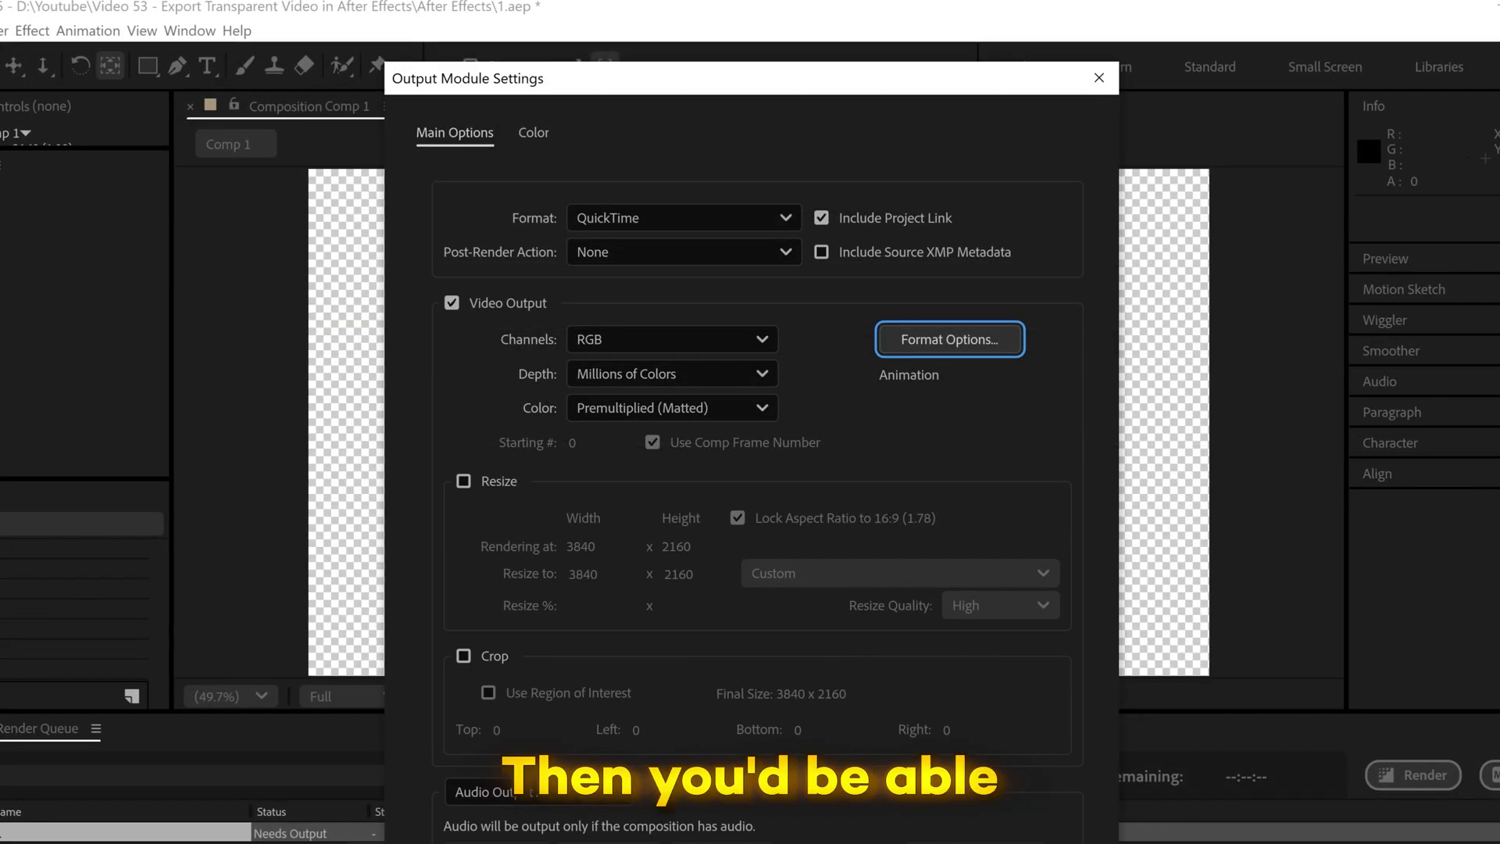
{"action": "left_click", "coordinate": [613, 340]}
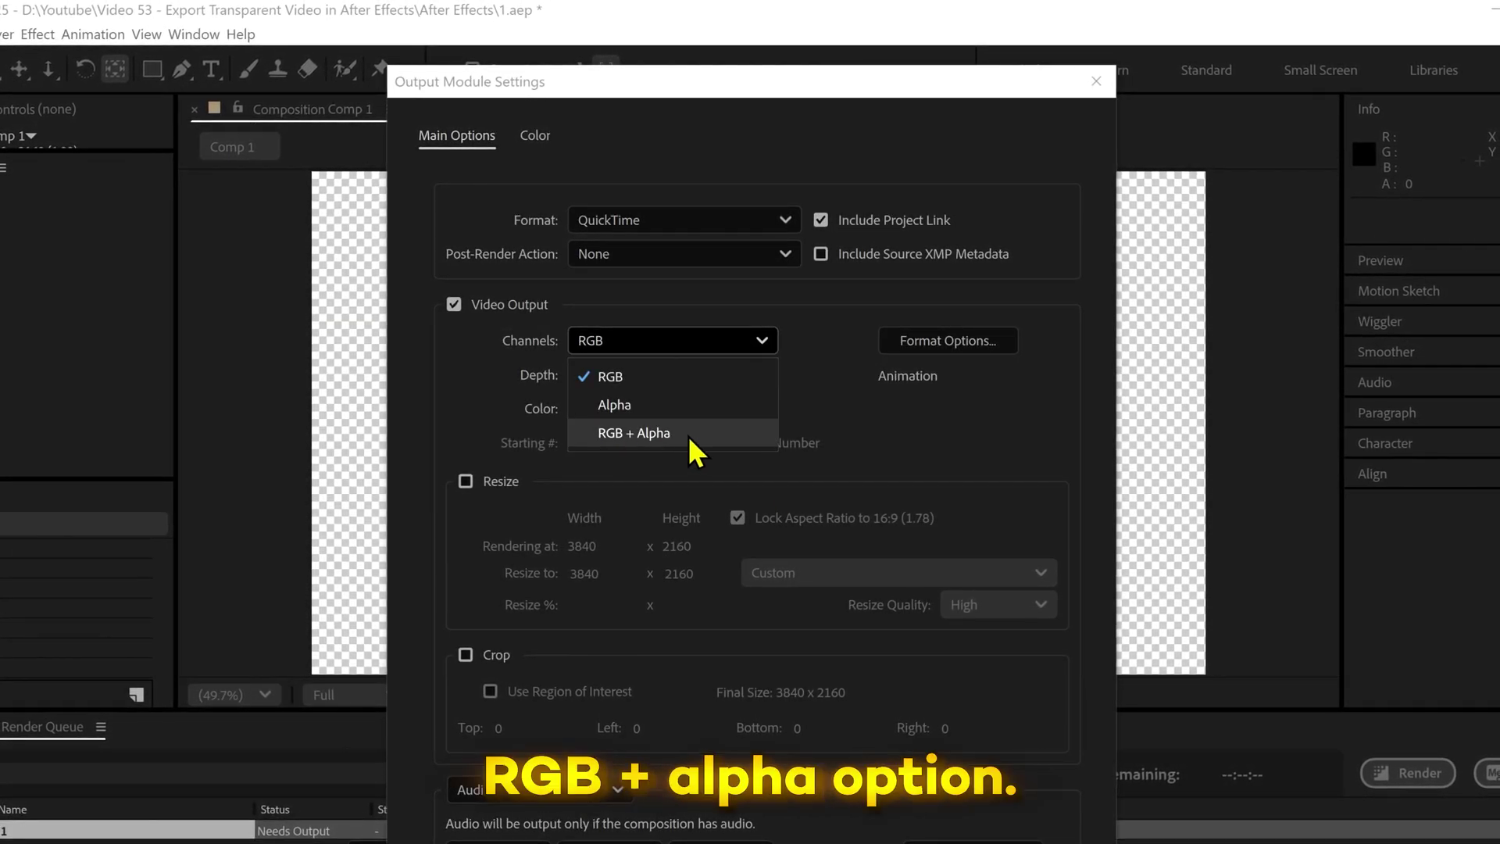
{"action": "left_click", "coordinate": [690, 445]}
Step: Render Comp 1 out to Comp 1.mov
{"action": "left_click", "coordinate": [978, 804]}
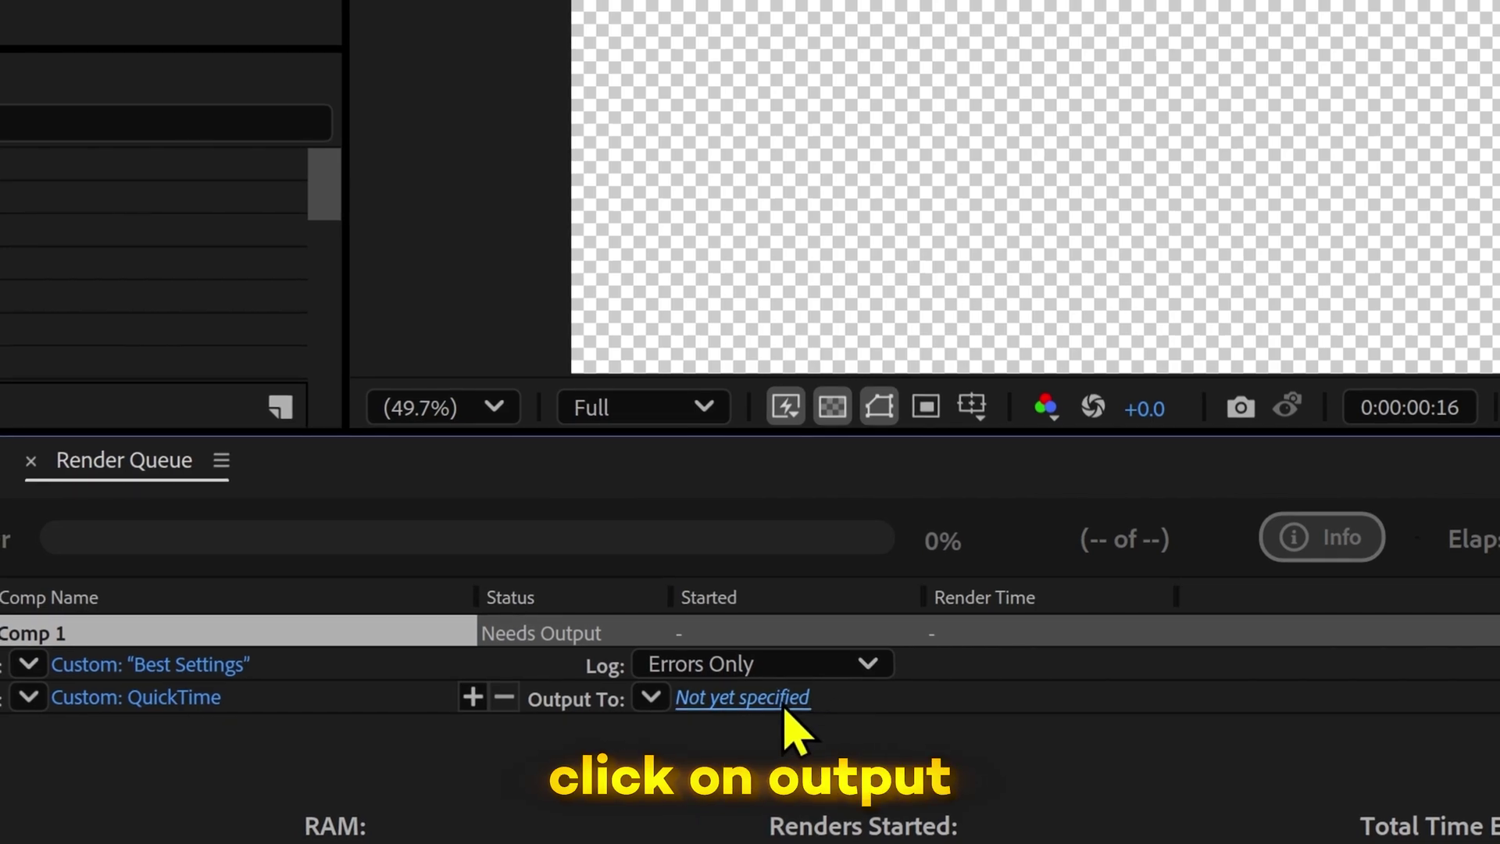
{"action": "left_click", "coordinate": [786, 701]}
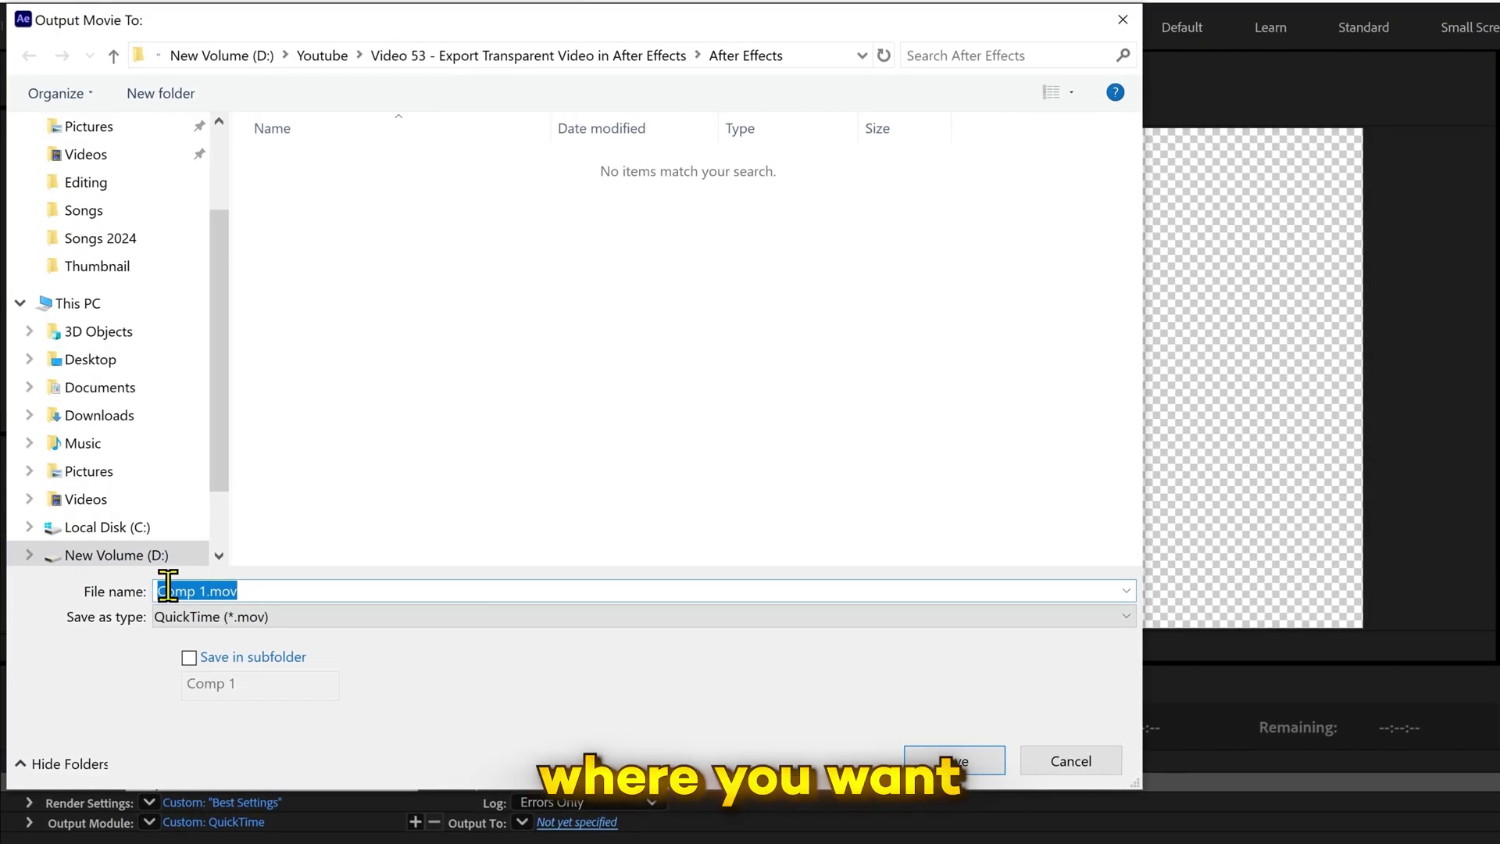
{"action": "left_click", "coordinate": [935, 764]}
{"action": "left_click", "coordinate": [960, 399]}
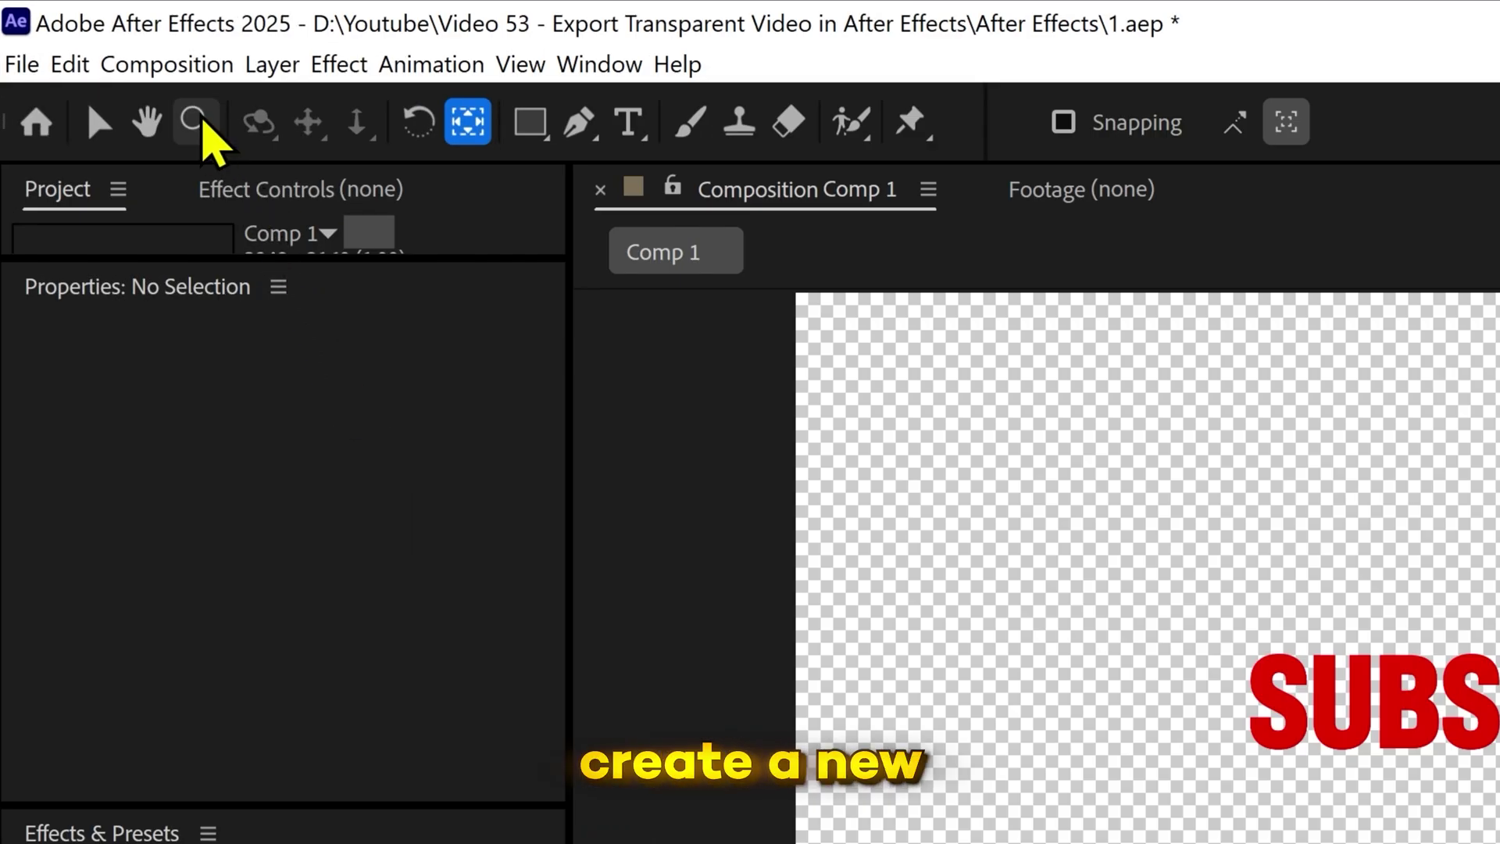
Step: Create Comp 2 and add the flying-airplane stock clip as its layer
{"action": "left_click", "coordinate": [83, 31]}
{"action": "left_click", "coordinate": [129, 51]}
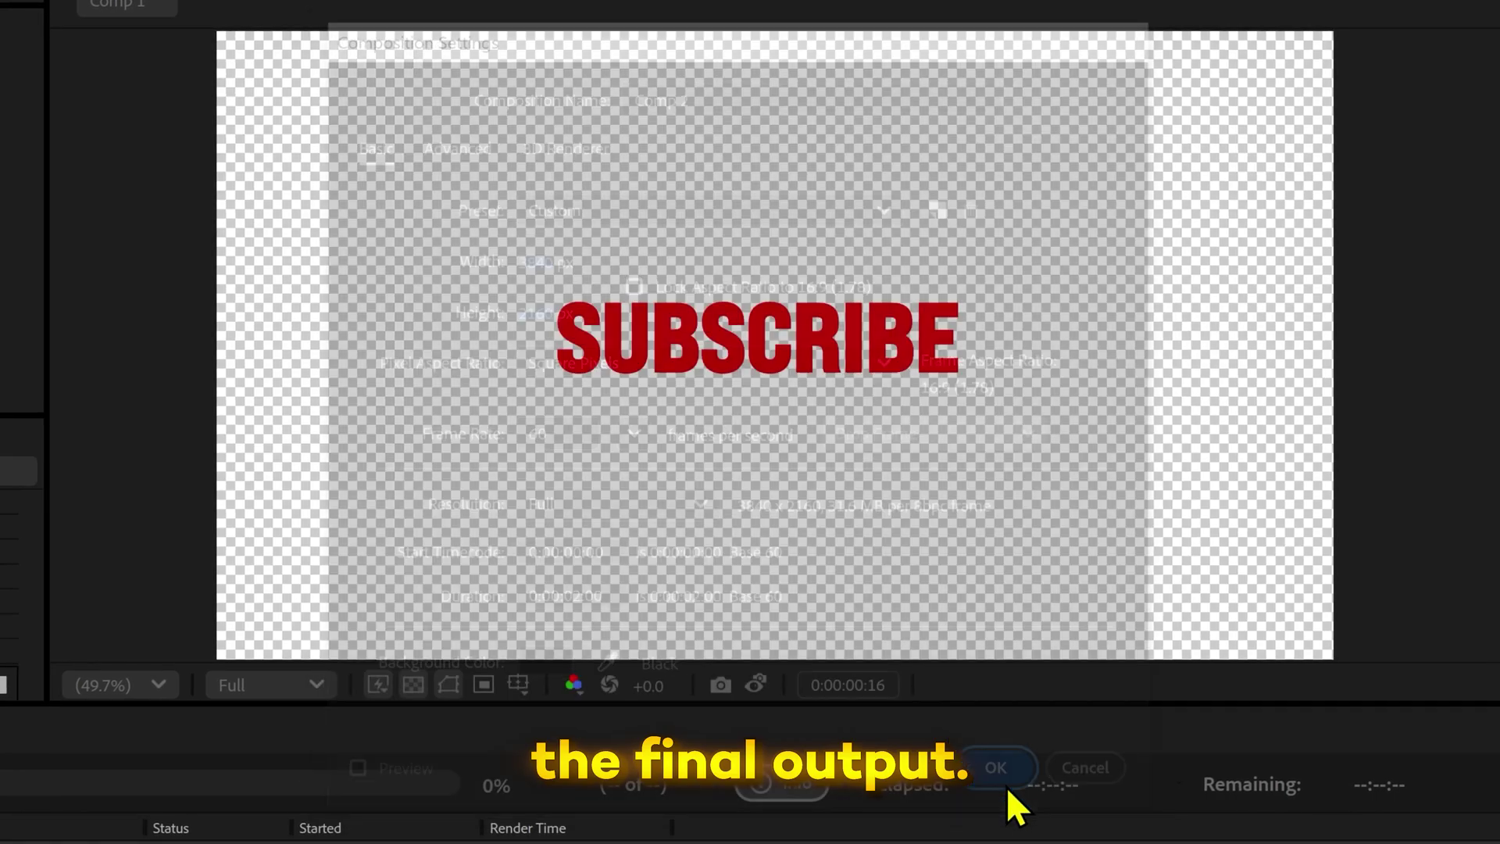
{"action": "left_click", "coordinate": [1006, 783]}
{"action": "left_click", "coordinate": [456, 593]}
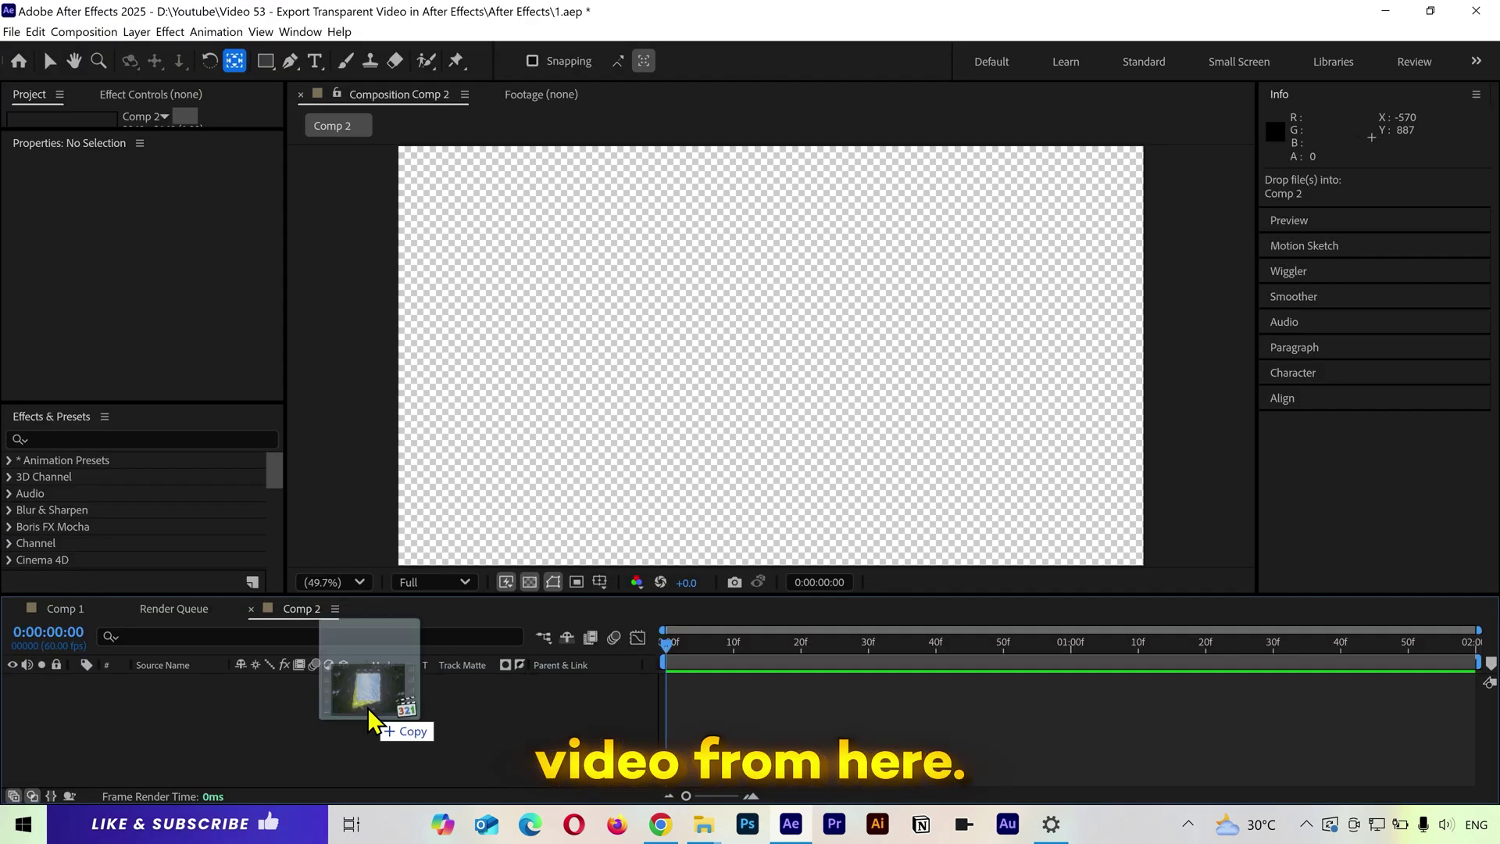
{"action": "left_click_drag", "start_coordinate": [368, 687], "coordinate": [368, 716]}
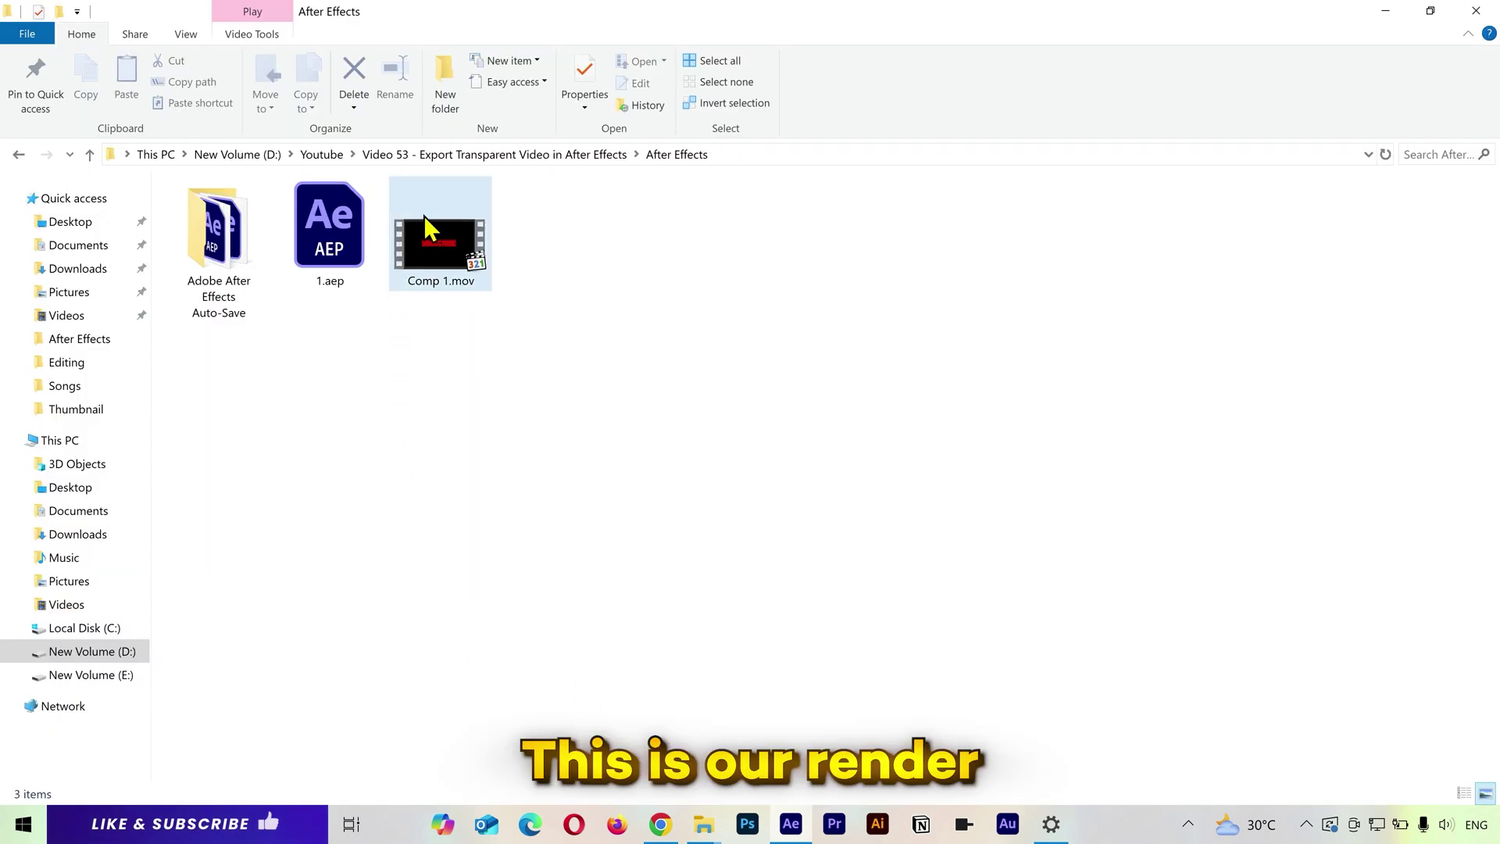
Step: Place Comp 1.mov above the airplane layer in Comp 2 and play the preview
{"action": "left_click_drag", "start_coordinate": [423, 219], "coordinate": [349, 713]}
{"action": "key", "text": "space"}
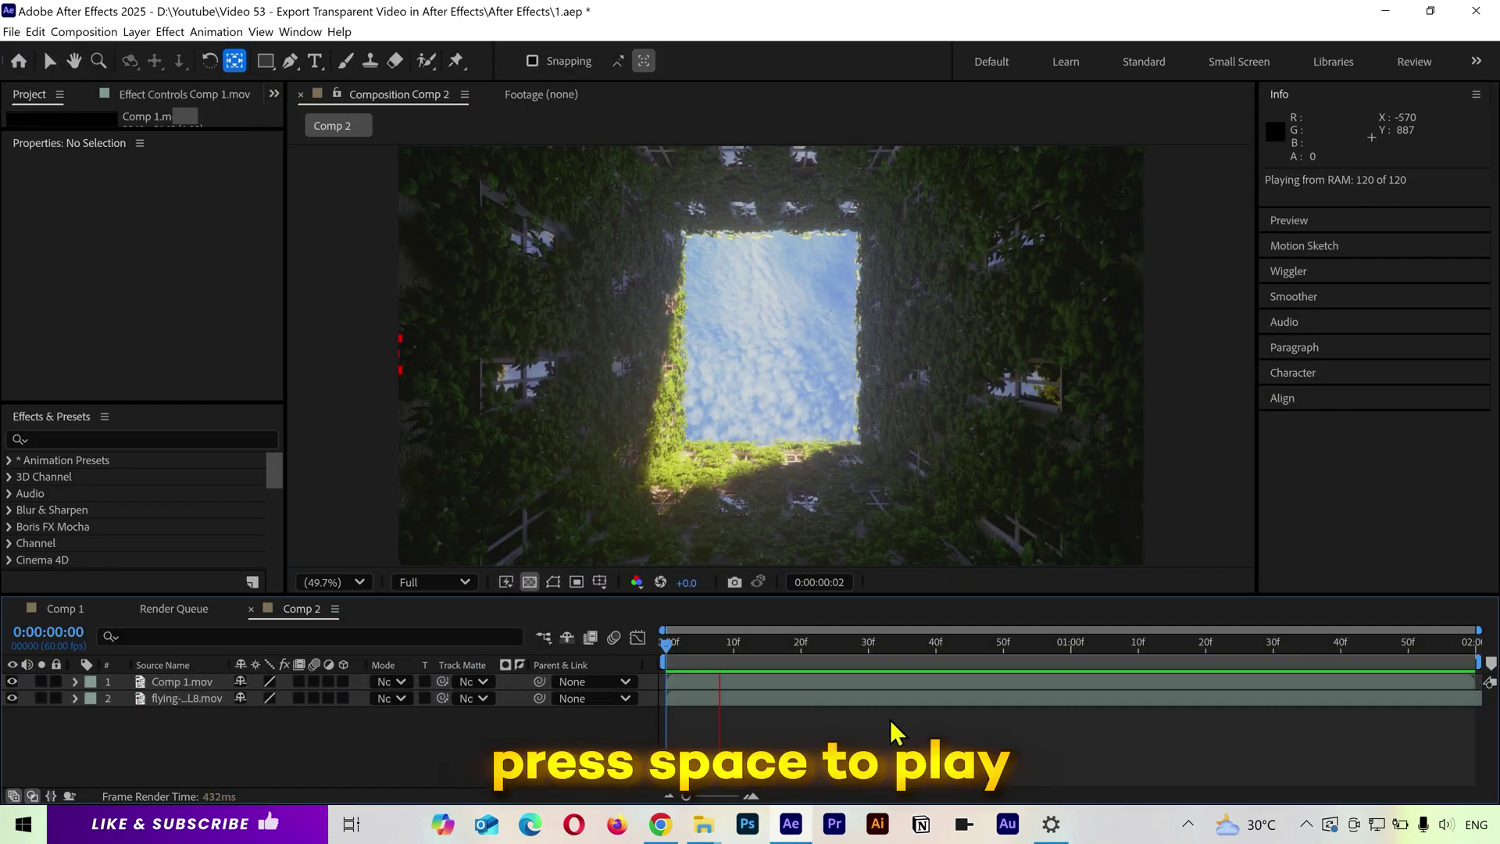